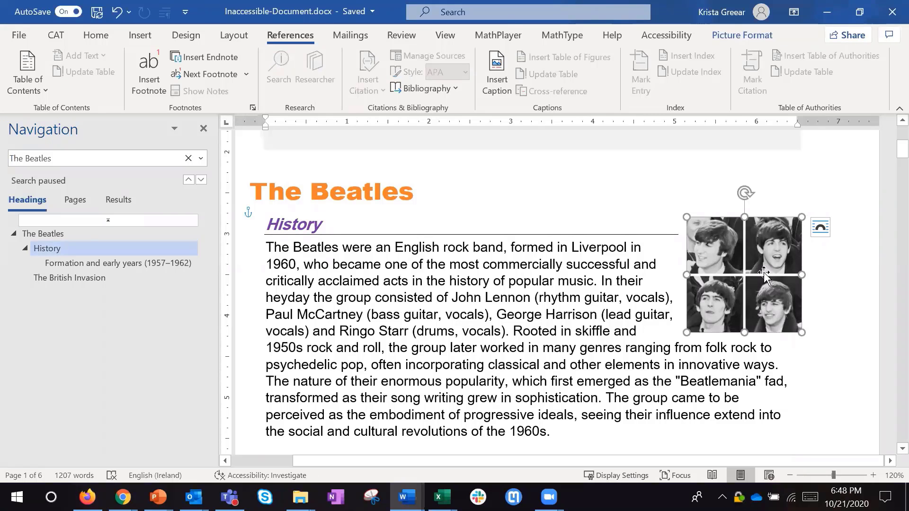
- Open the alt text settings for the band picture in the History section
{"action": "right_click", "coordinate": [764, 273]}
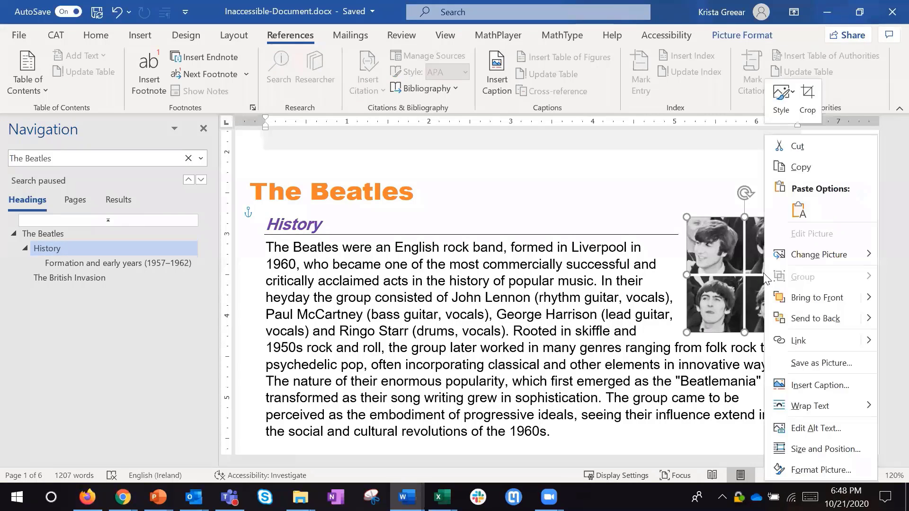
{"action": "left_click", "coordinate": [854, 429]}
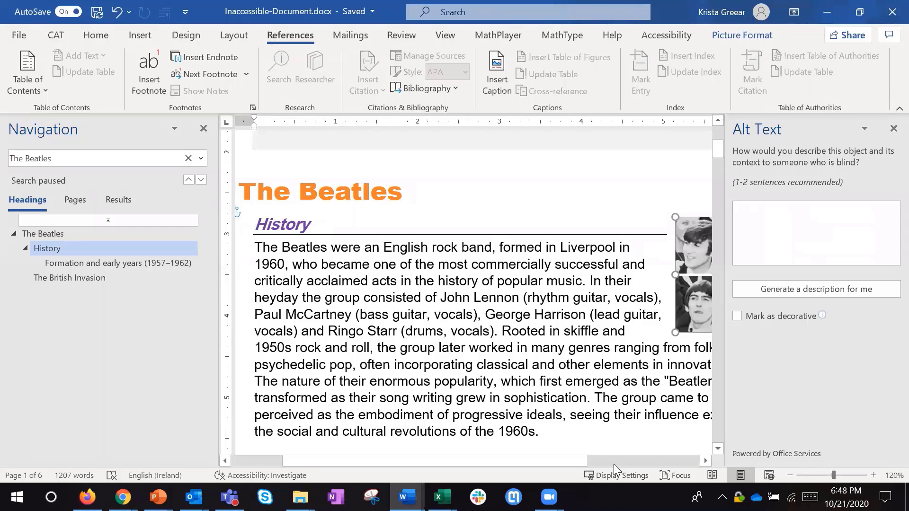
{"action": "left_click_drag", "start_coordinate": [582, 460], "coordinate": [671, 460]}
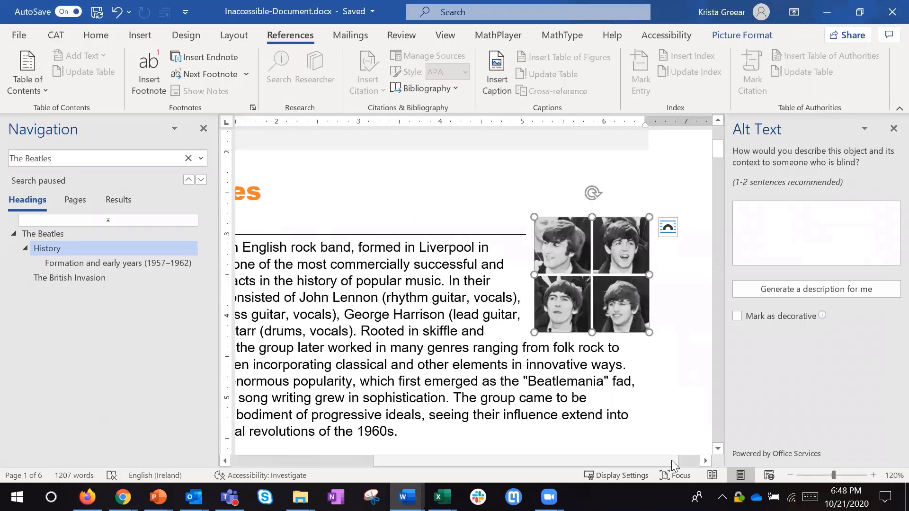
- Enter "photo showing the faces of each of the beatles....." as the band picture's alt text
{"action": "left_click", "coordinate": [782, 221]}
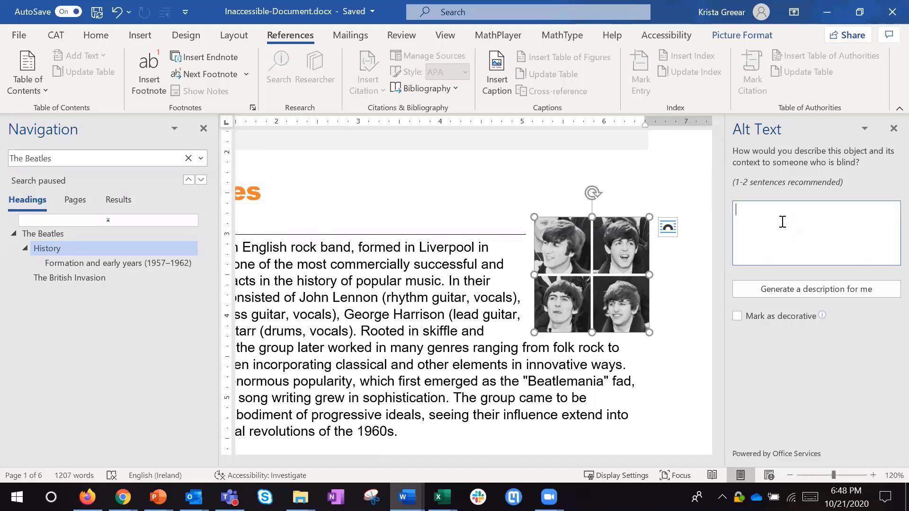
{"action": "type", "text": "photo "}
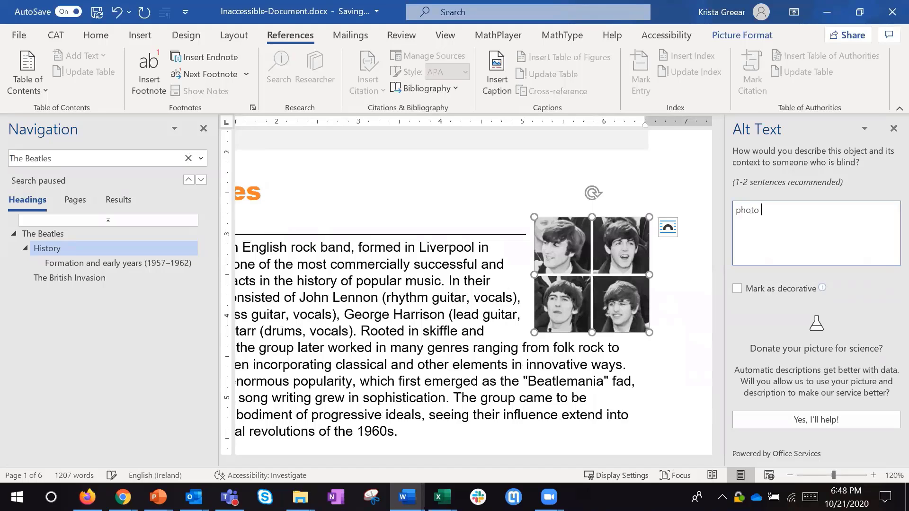
{"action": "type", "text": "showing the face s of each of the beatle"}
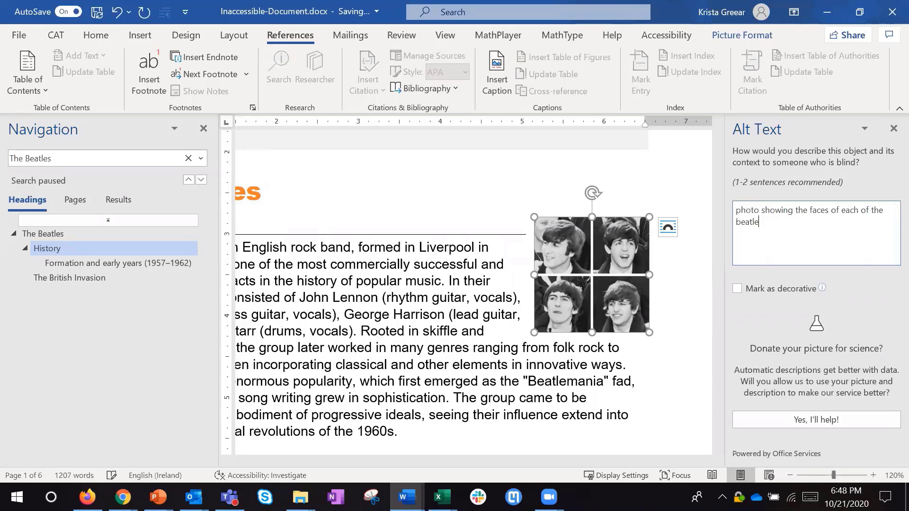
{"action": "type", "text": "s....."}
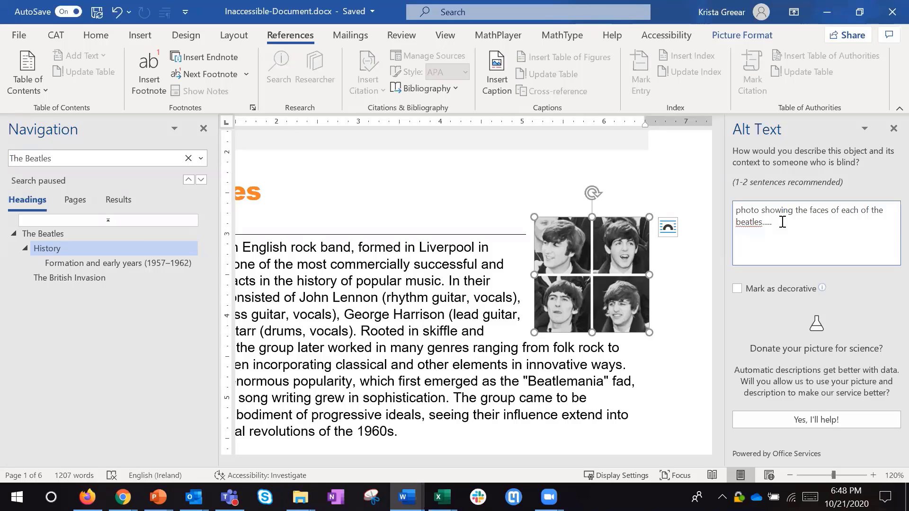
- Replace the typed alt text of the band picture with an automatically generated description
{"action": "left_click_drag", "start_coordinate": [795, 226], "coordinate": [718, 206]}
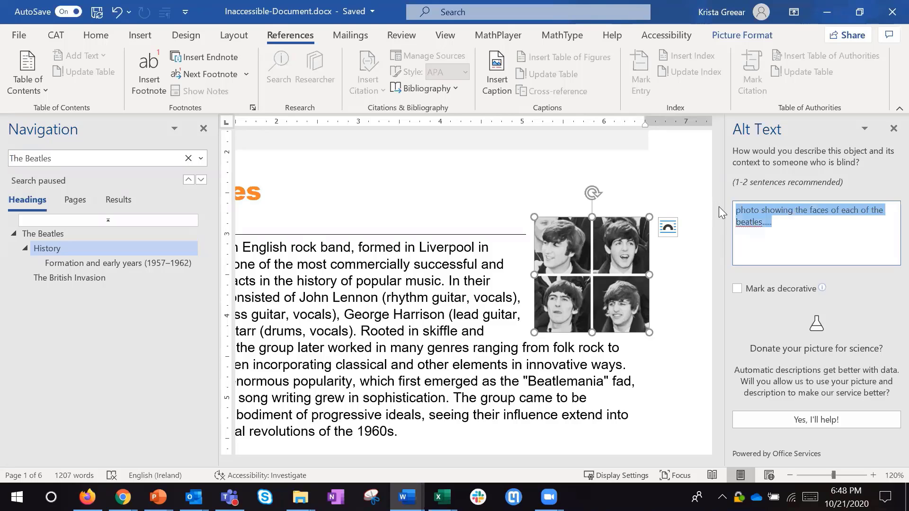
{"action": "key", "text": "BackSpace"}
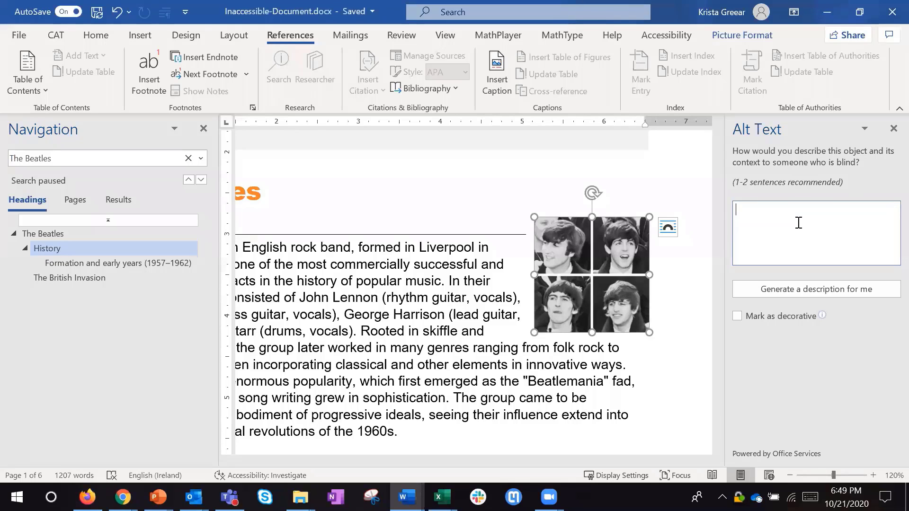
{"action": "left_click", "coordinate": [754, 290]}
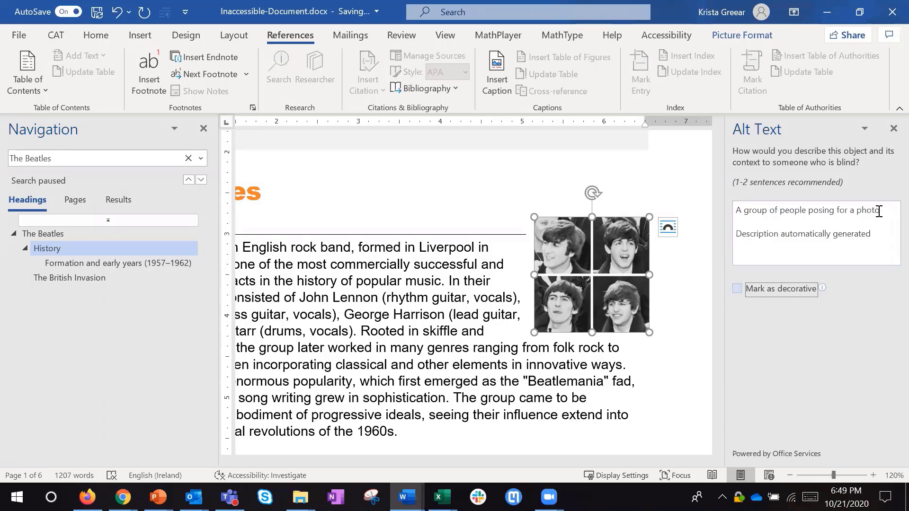
- Highlight the two lines of the generated description in turn and delete the whole alt text
{"action": "left_click_drag", "start_coordinate": [879, 211], "coordinate": [735, 210]}
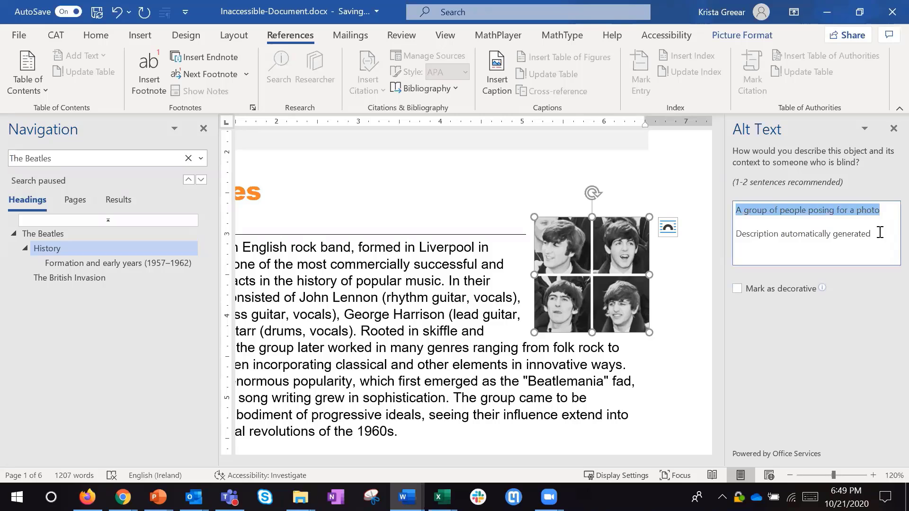
{"action": "left_click_drag", "start_coordinate": [880, 233], "coordinate": [732, 234]}
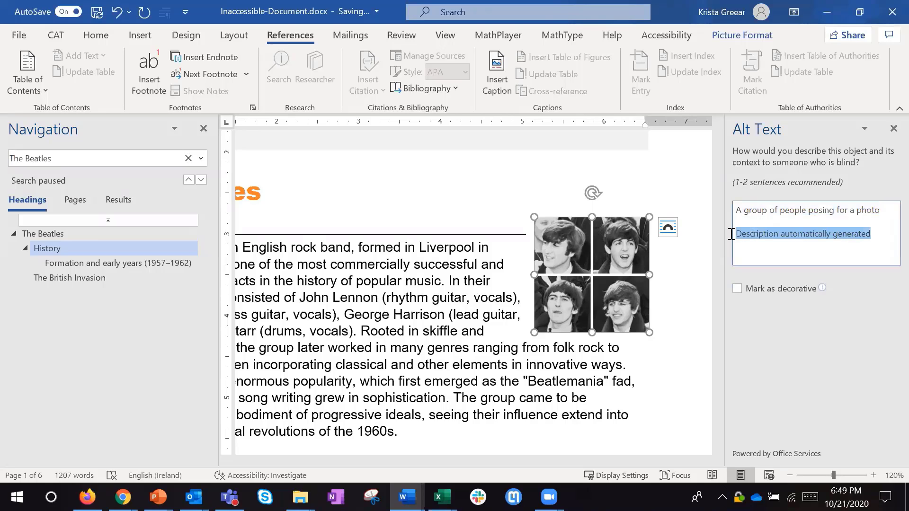
{"action": "left_click", "coordinate": [883, 234]}
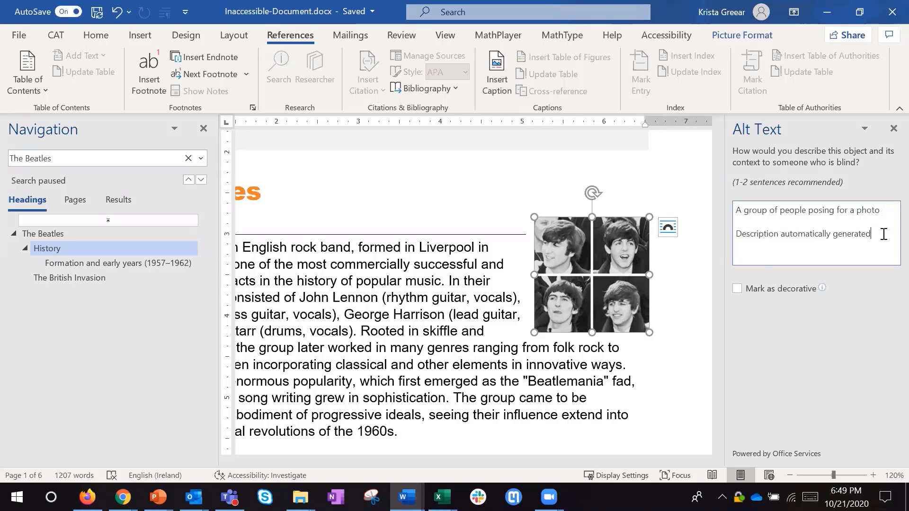
{"action": "left_click_drag", "start_coordinate": [884, 233], "coordinate": [737, 209]}
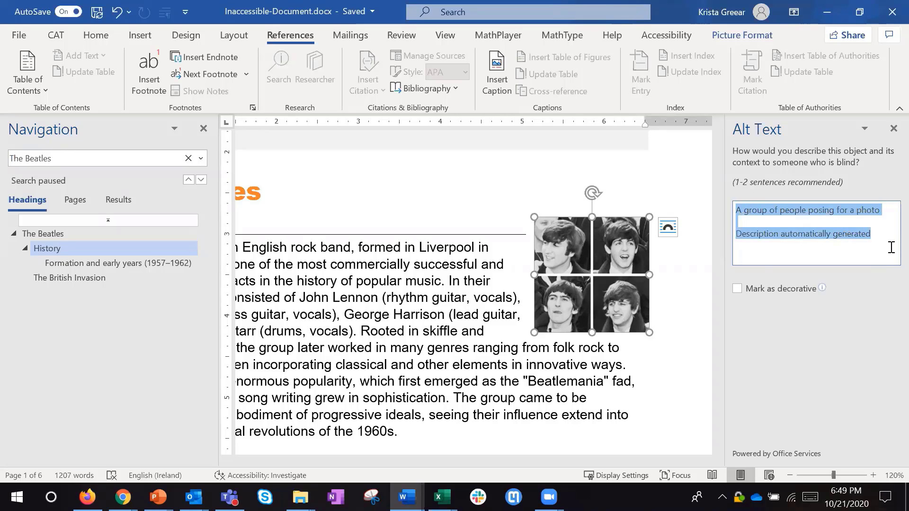
{"action": "key", "text": "Delete"}
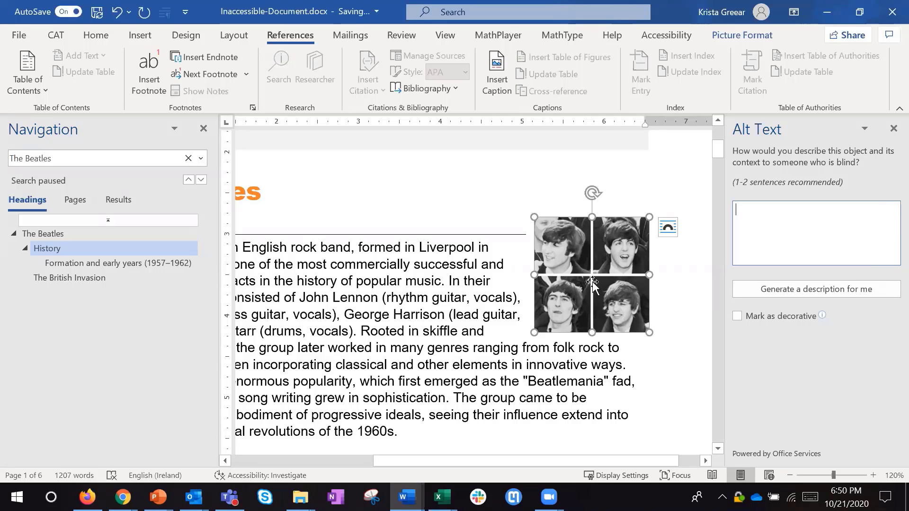
- Close the Navigation pane and compare the band members' names and roles in the History paragraph with the picture
{"action": "left_click", "coordinate": [204, 129]}
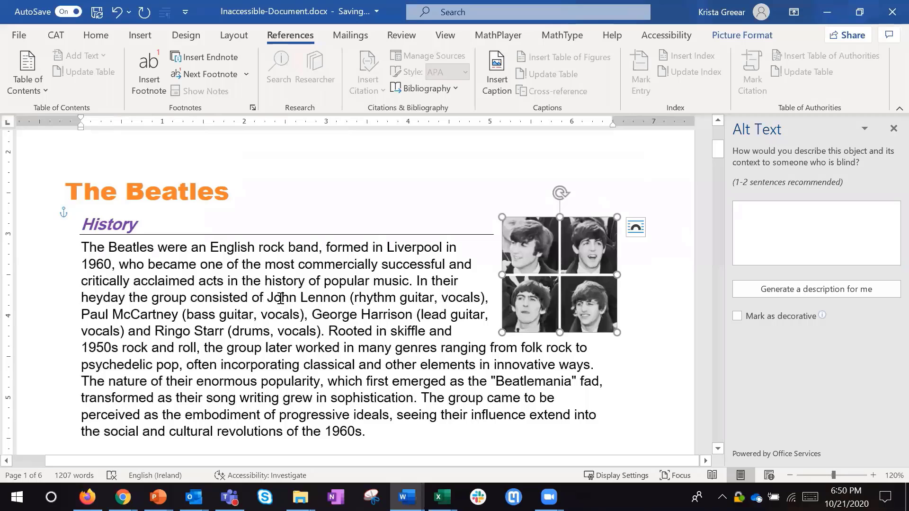
{"action": "left_click_drag", "start_coordinate": [281, 297], "coordinate": [326, 332]}
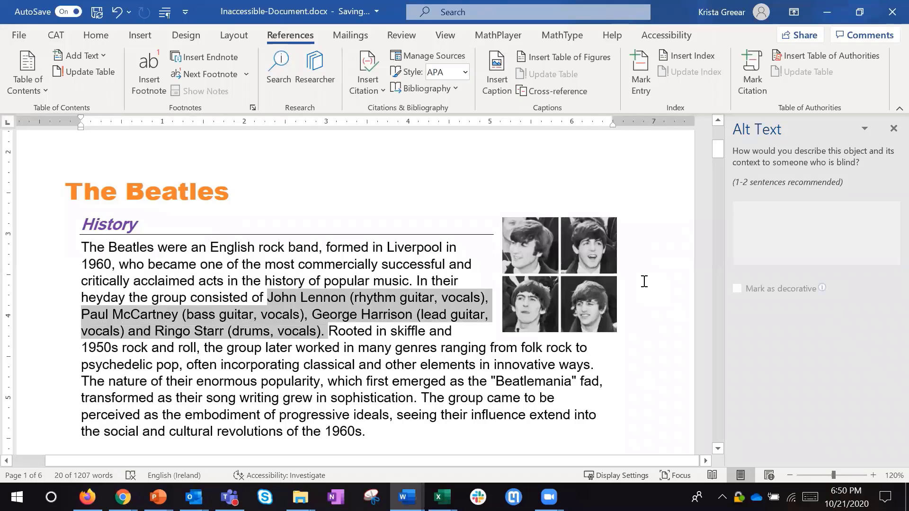
{"action": "left_click", "coordinate": [577, 282]}
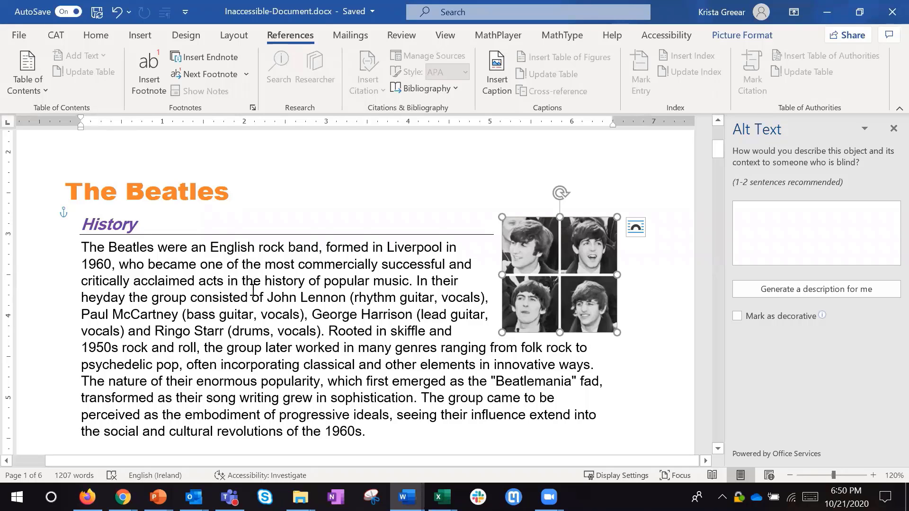
{"action": "left_click_drag", "start_coordinate": [269, 300], "coordinate": [314, 335]}
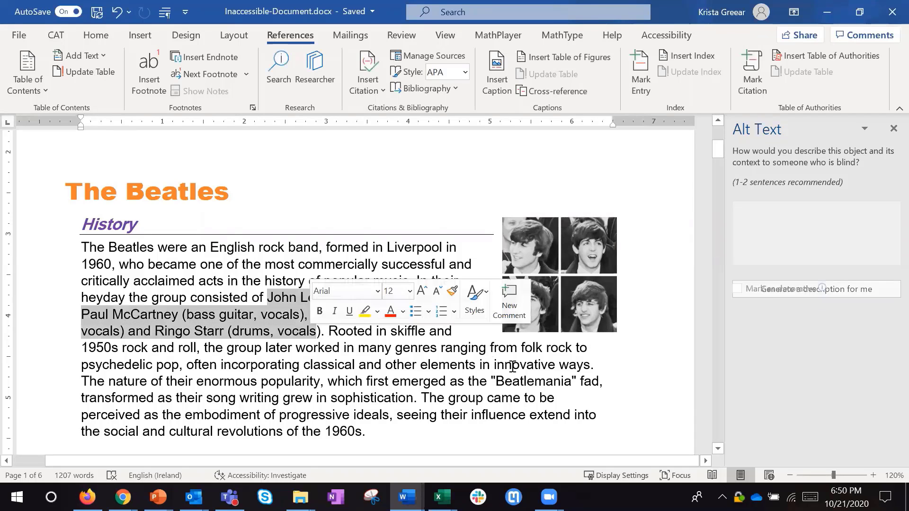
{"action": "left_click", "coordinate": [590, 303]}
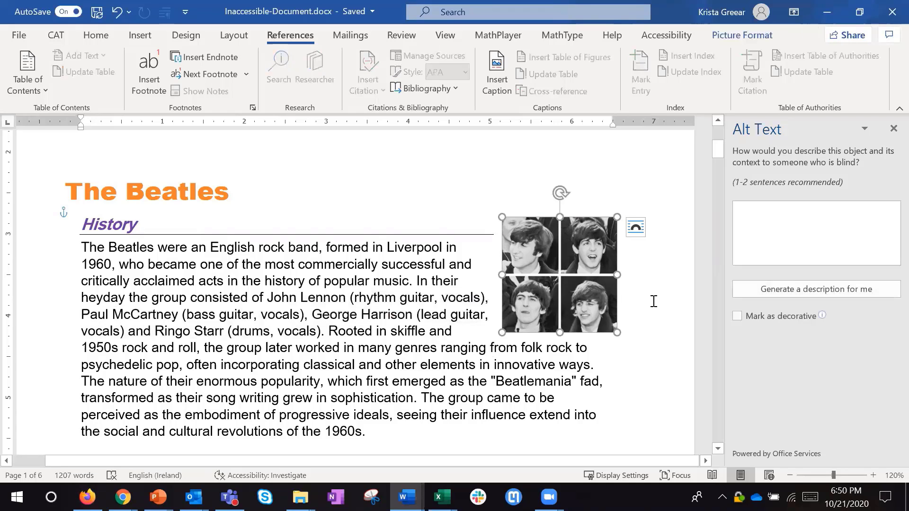
{"action": "left_click", "coordinate": [350, 206]}
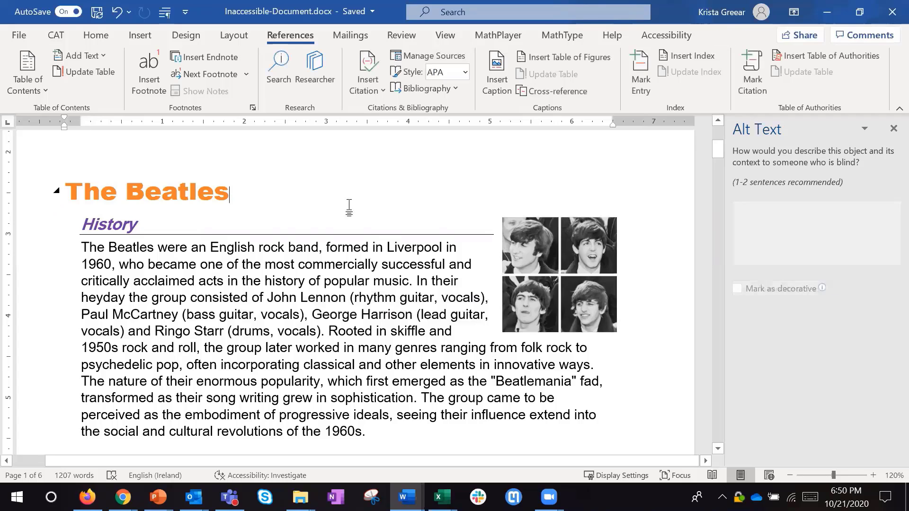
- Search the icon library for "music" and insert the solid guitar icon into the History section
{"action": "left_click", "coordinate": [661, 298]}
{"action": "left_click", "coordinate": [140, 35]}
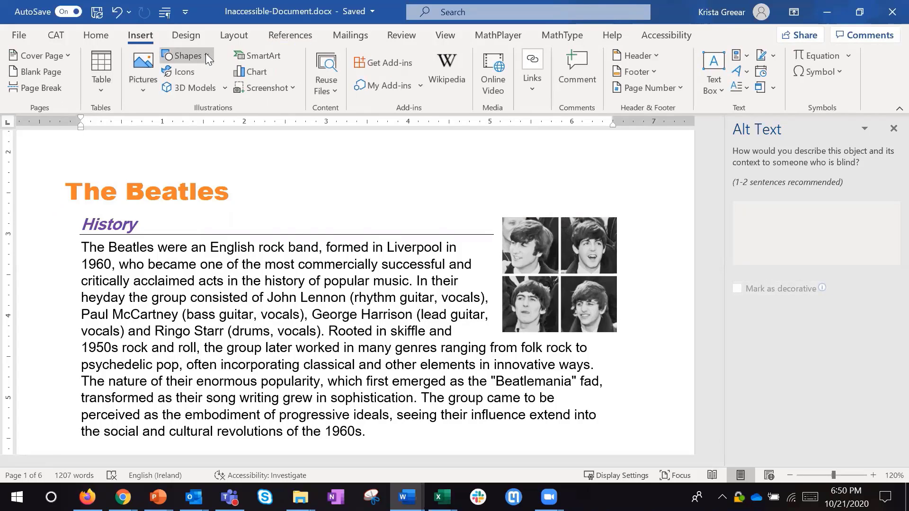
{"action": "left_click", "coordinate": [205, 55]}
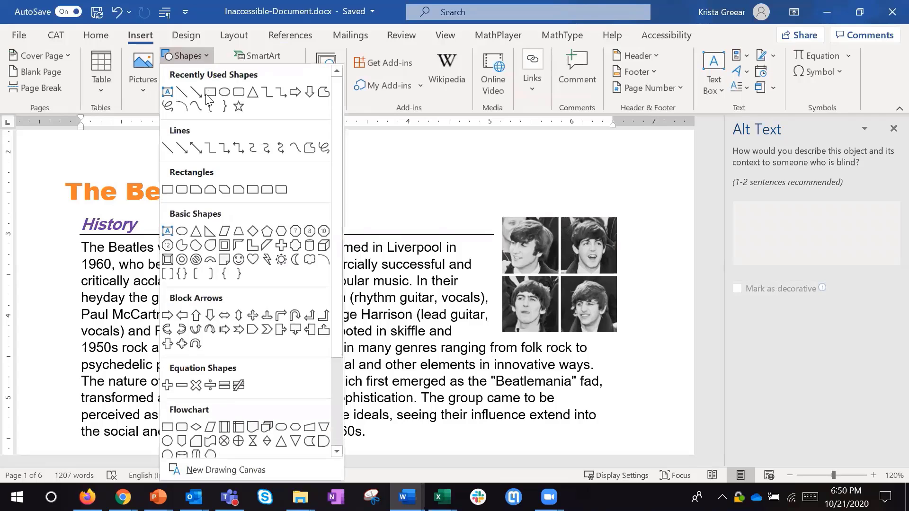
{"action": "left_click", "coordinate": [368, 172]}
{"action": "left_click", "coordinate": [189, 73]}
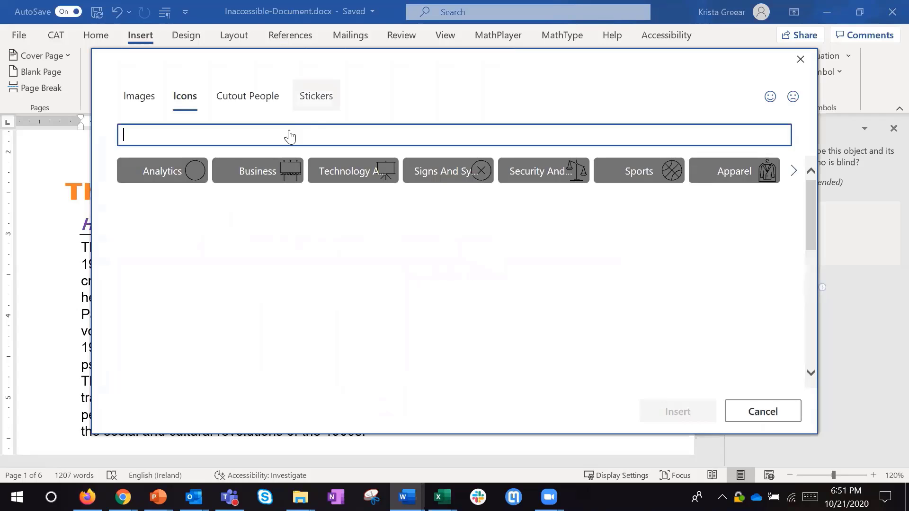
{"action": "type", "text": "music"}
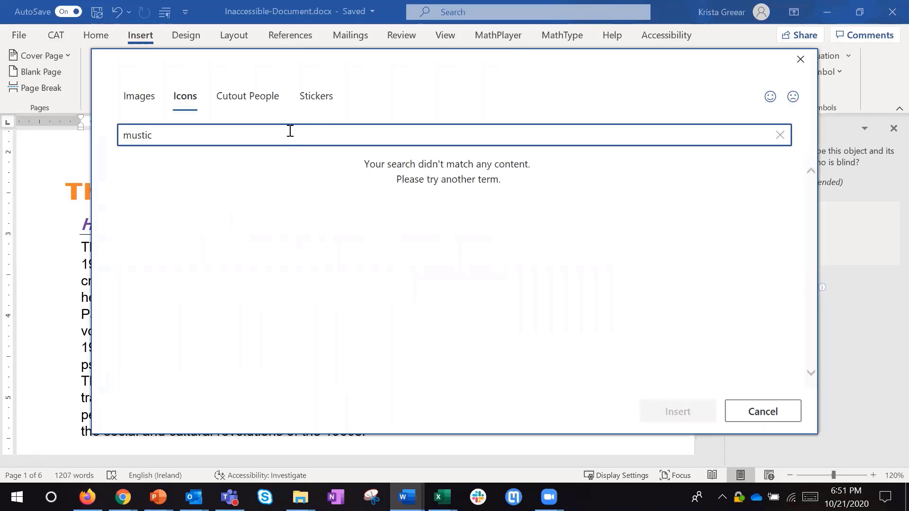
{"action": "key", "text": "BackSpace"}
{"action": "key", "text": "BackSpace"}
{"action": "type", "text": "ic"}
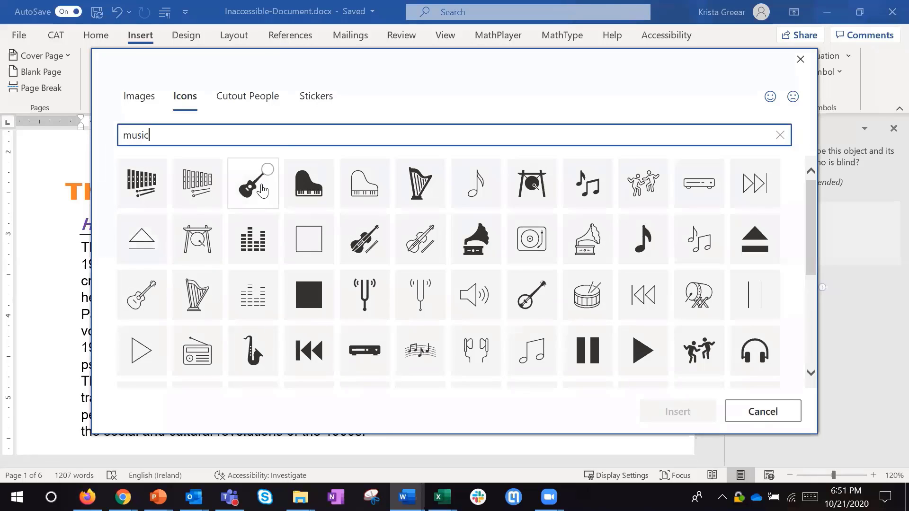
{"action": "left_click", "coordinate": [258, 187]}
{"action": "left_click", "coordinate": [676, 412]}
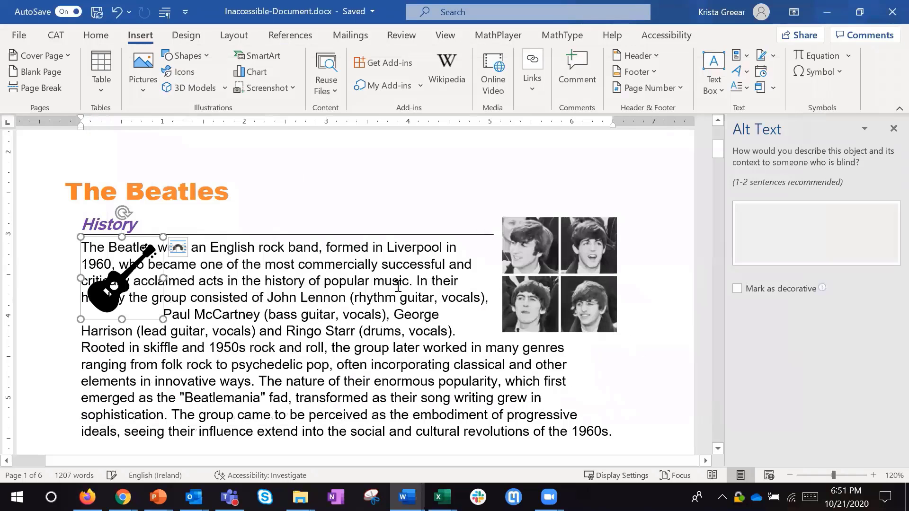
- Move the guitar icon down to the start of the History paragraph's last lines
{"action": "left_click_drag", "start_coordinate": [171, 279], "coordinate": [374, 216]}
{"action": "left_click_drag", "start_coordinate": [258, 192], "coordinate": [563, 415]}
{"action": "left_click", "coordinate": [174, 398]}
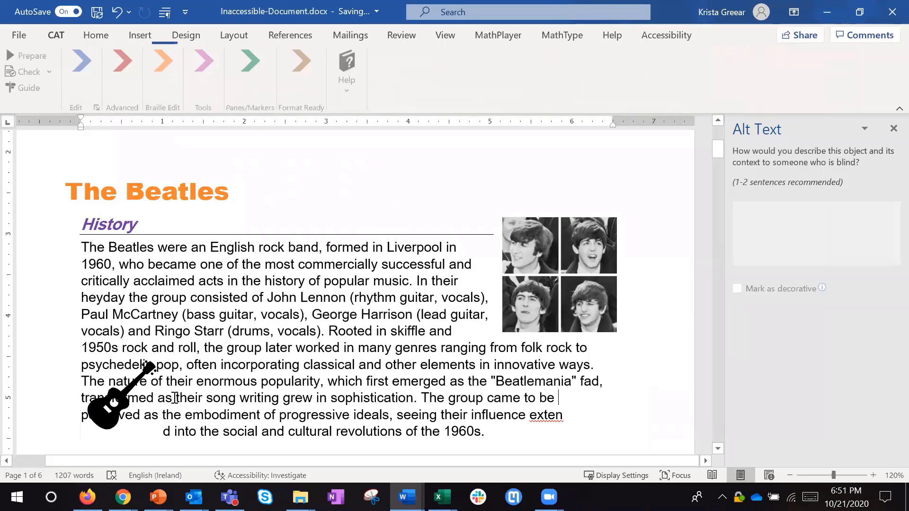
- Try marking the guitar icon as decorative, and restore its "Guitar" alt text by clearing that mark
{"action": "left_click", "coordinate": [110, 402]}
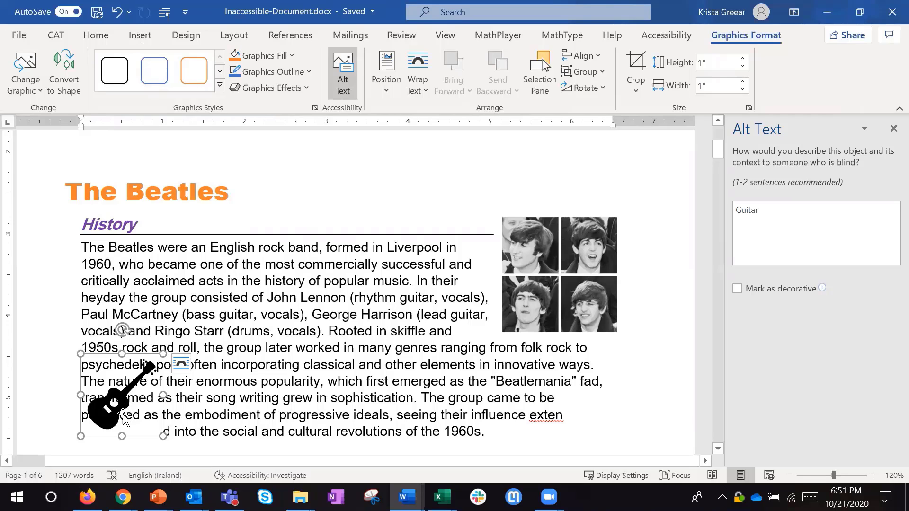
{"action": "left_click", "coordinate": [788, 211]}
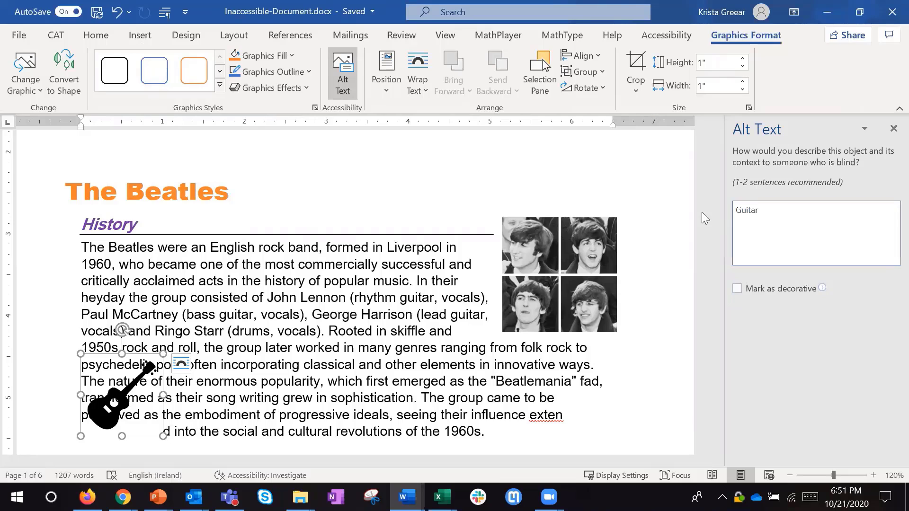
{"action": "key", "text": "ctrl+a"}
{"action": "left_click", "coordinate": [791, 288]}
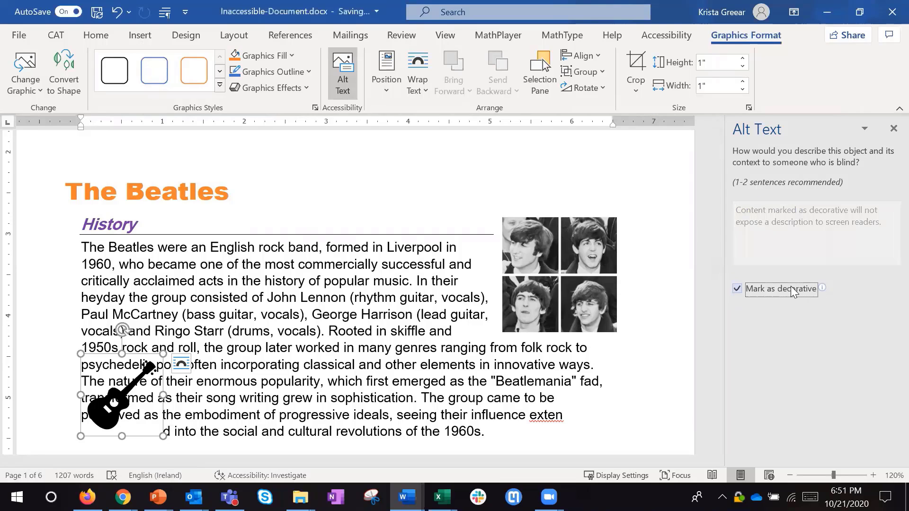
{"action": "left_click", "coordinate": [792, 289]}
{"action": "left_click", "coordinate": [780, 211]}
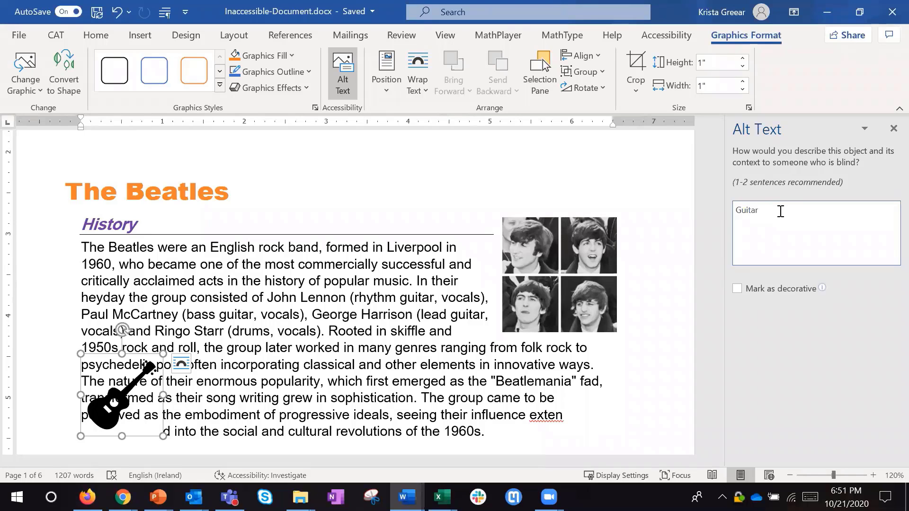
- Select the band picture beside the History paragraph to show its alt text field
{"action": "left_click", "coordinate": [589, 314]}
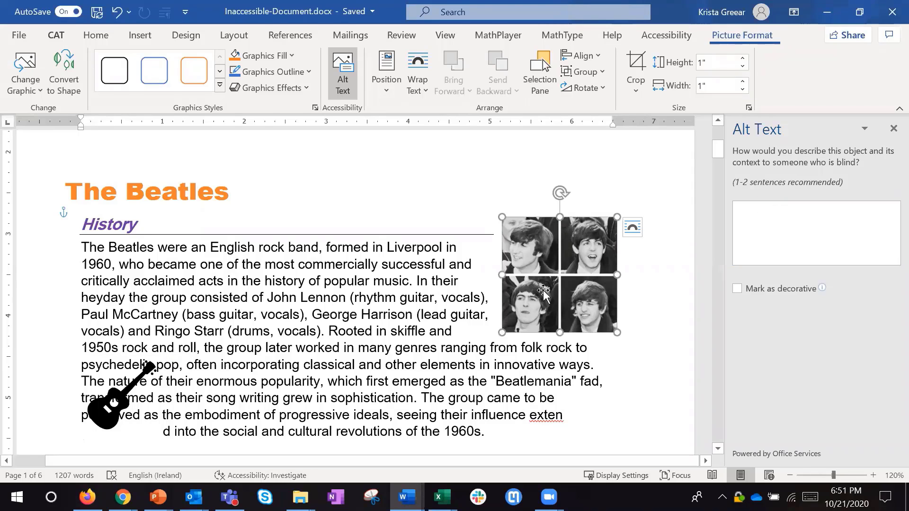